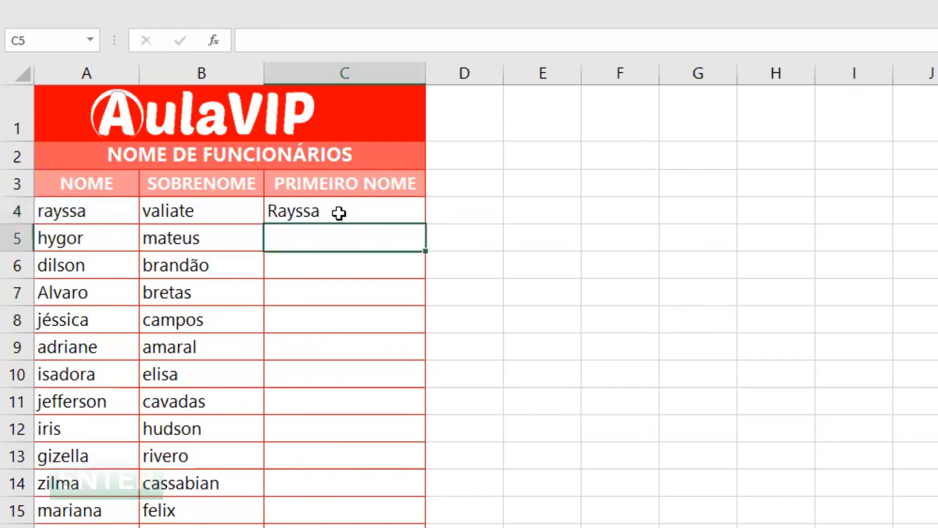
left_click(337, 213)
left_click(98, 218)
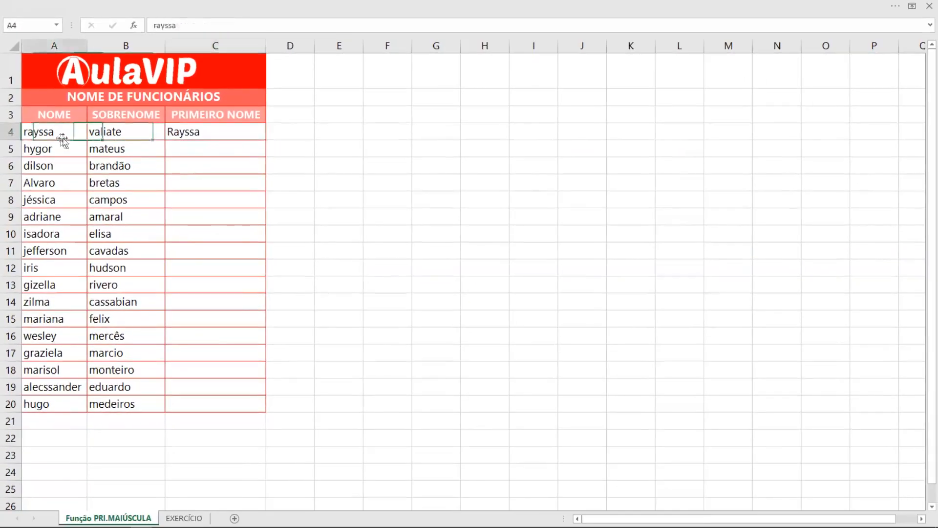
left_click(95, 133)
left_click(76, 134)
left_click(98, 133)
left_click(76, 134)
left_click(115, 135)
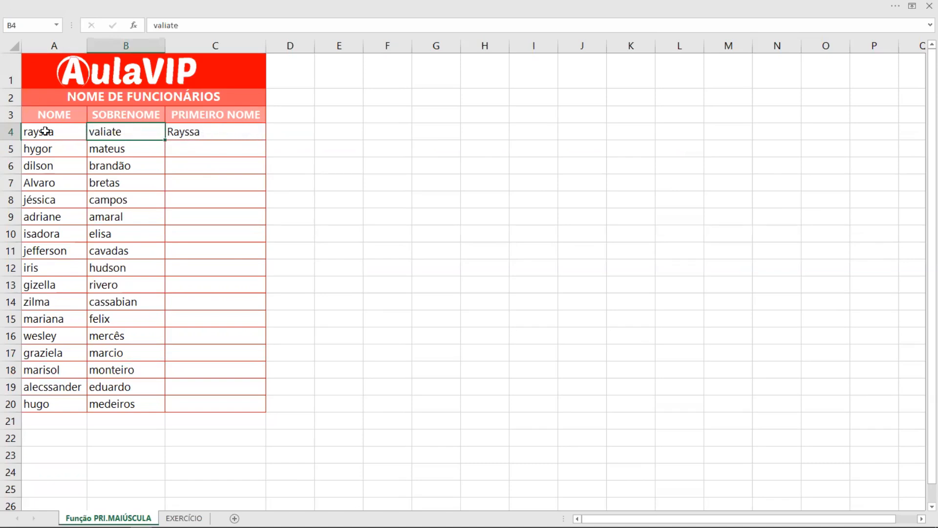
Step: Clear C4 and try to join and capitalise the names with =CONCATENAR(PRI.MAIÚSCULA(A4;" ";B4))
left_click(220, 135)
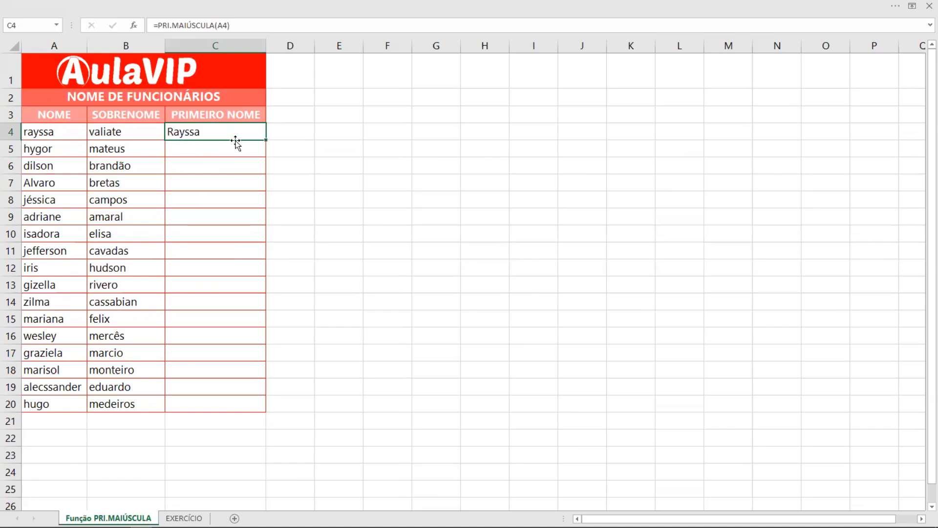
key("Delete")
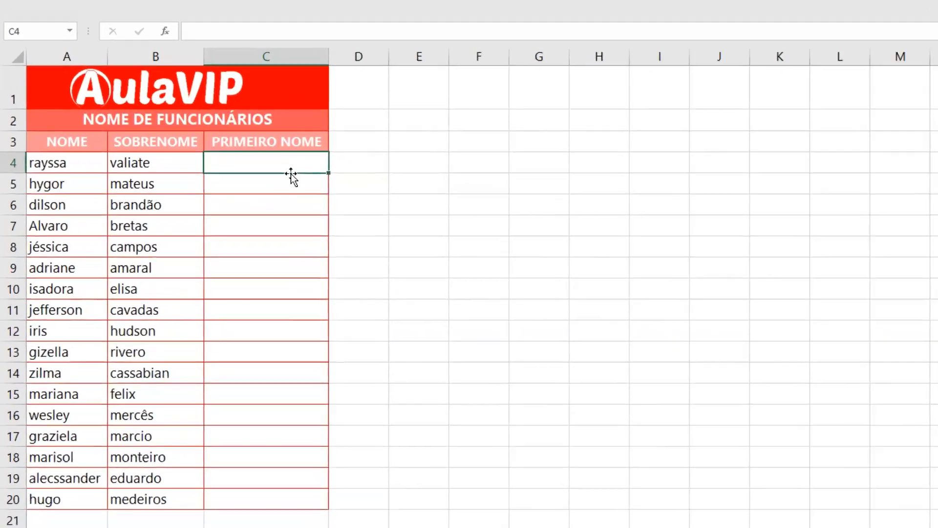
type("=")
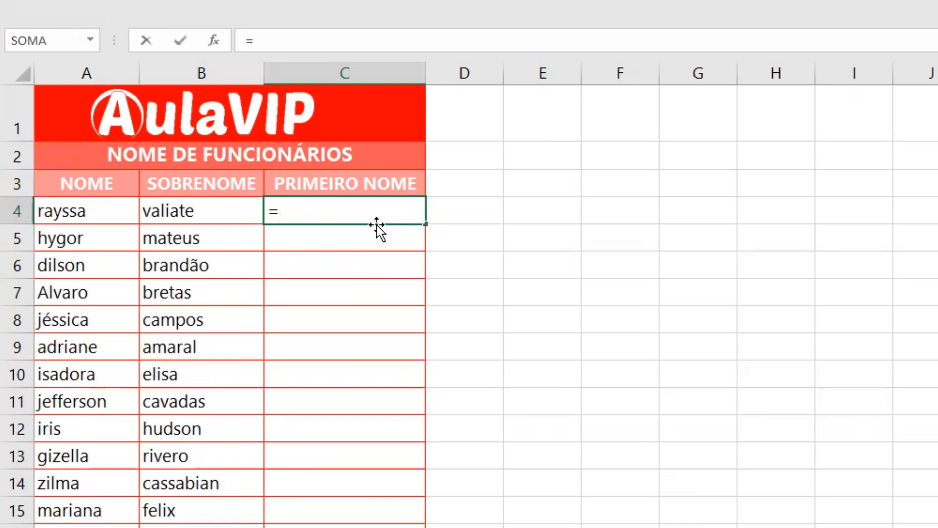
type("con")
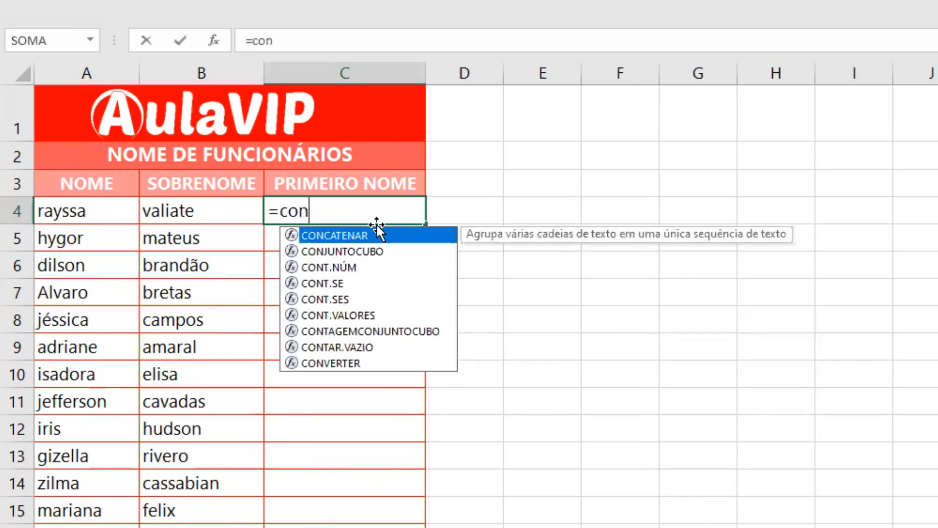
key("Tab")
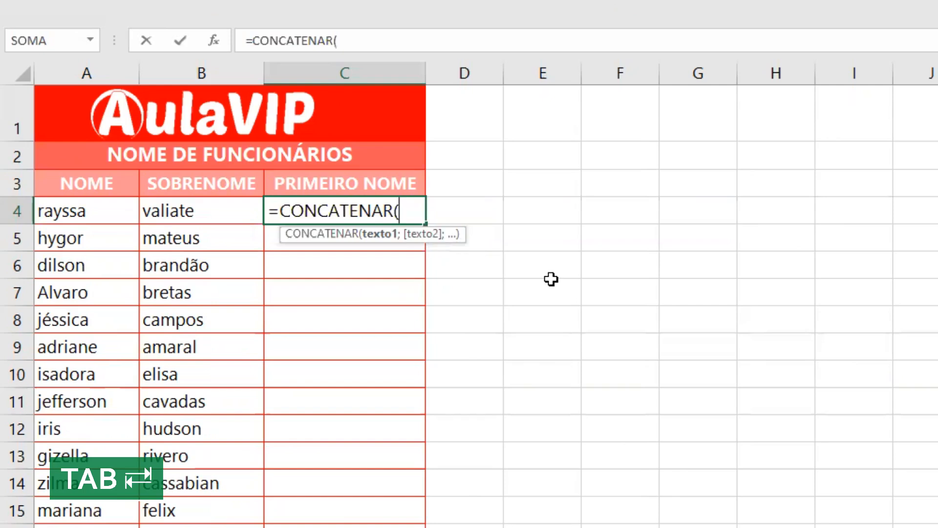
type("pri")
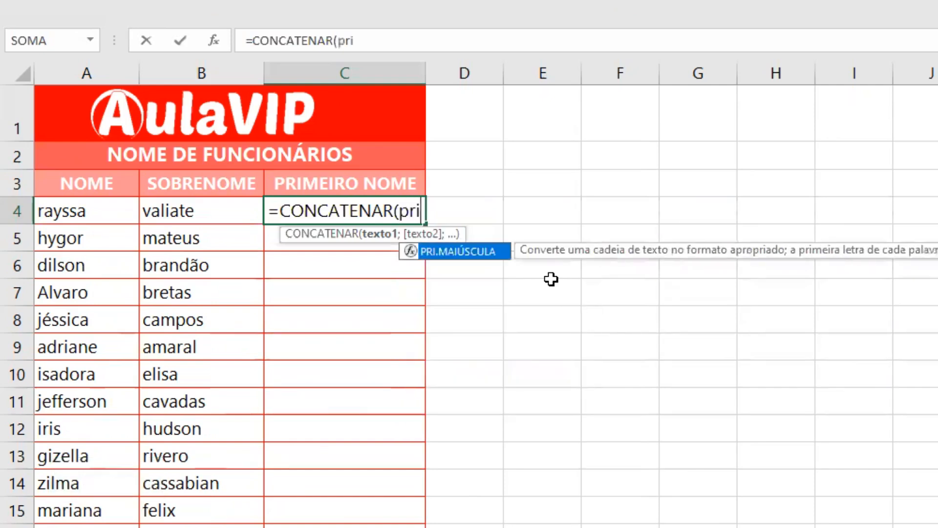
key("Tab")
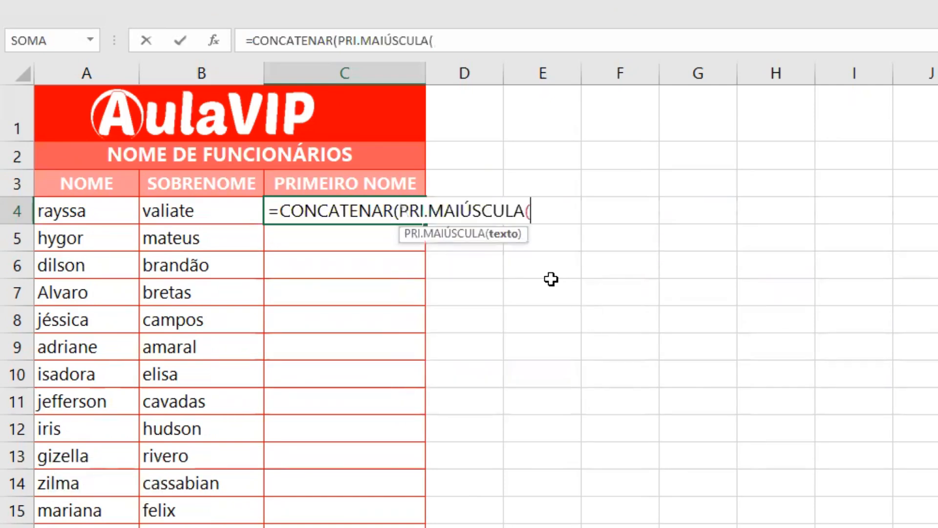
left_click(75, 215)
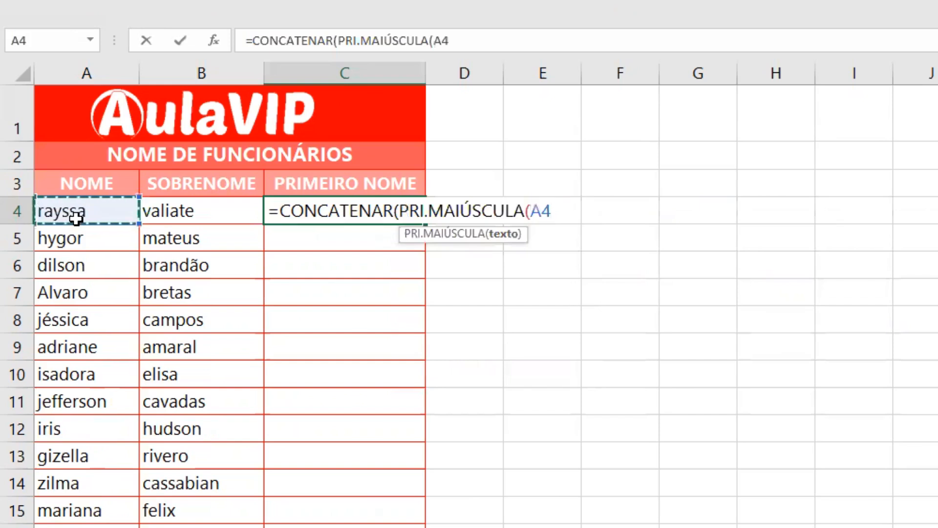
type(";")
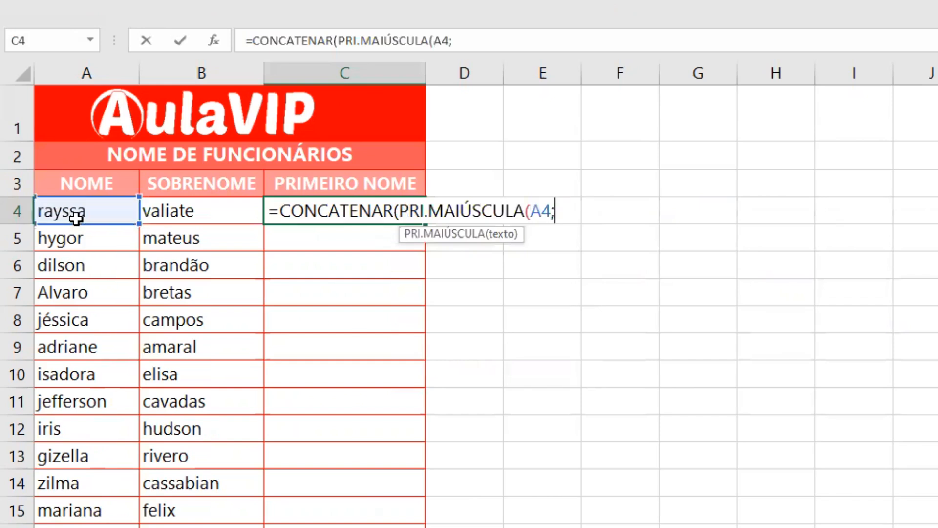
type("\" \";")
left_click(173, 211)
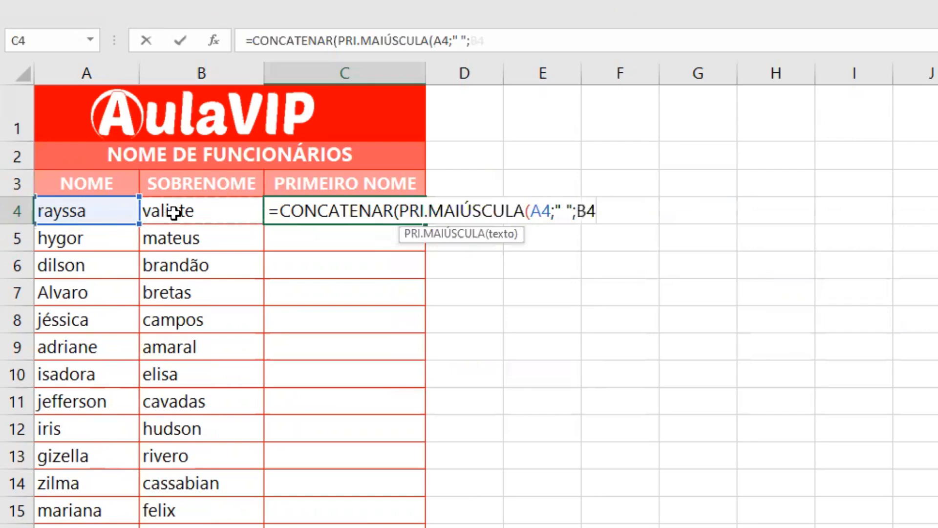
type(")")
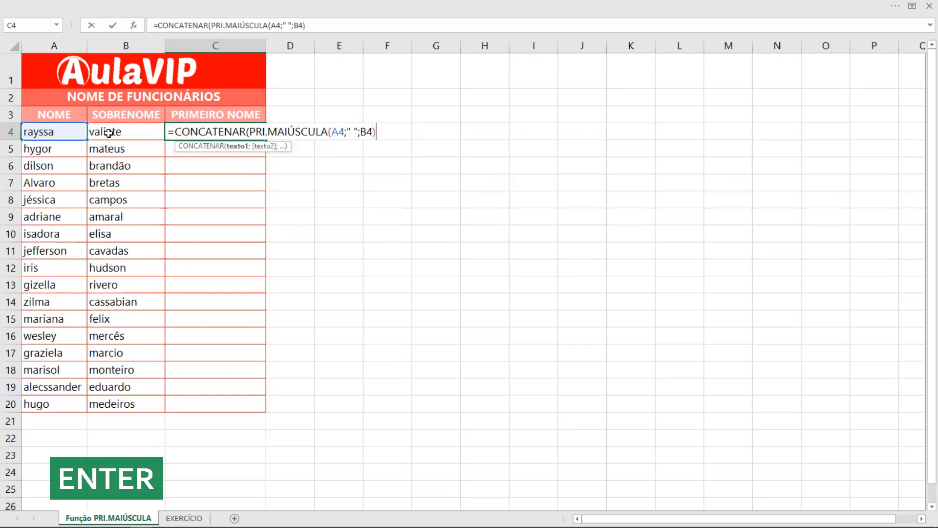
key("Return")
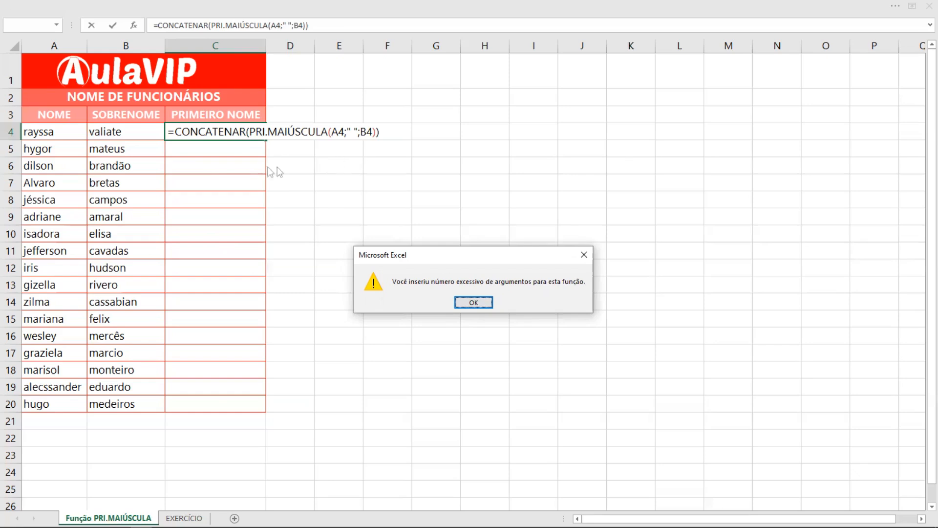
Step: Dismiss the error and erase the rejected formula from C4
left_click(474, 303)
left_click_drag(380, 131, 168, 130)
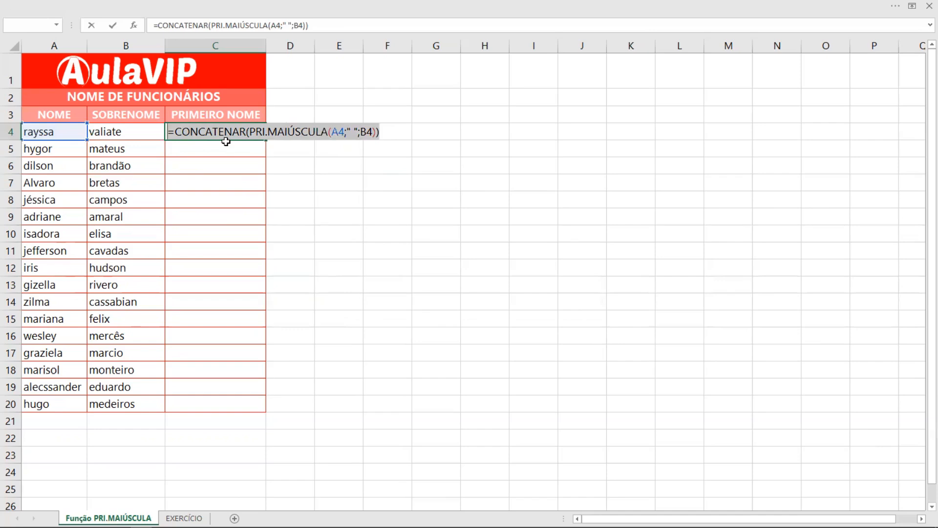
key("Delete")
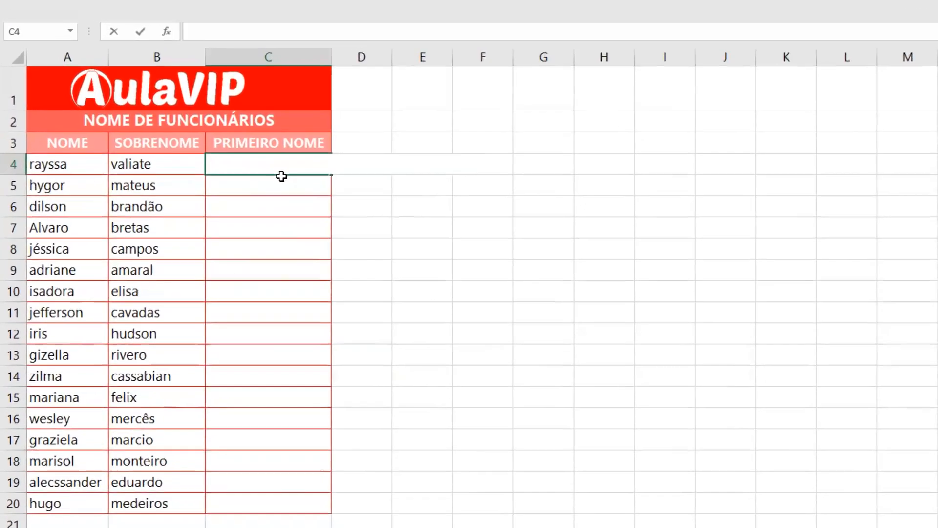
Step: Enter =PRI.MAIÚSCULA(CONCATENAR(A4;" ";B4)) in C4 to join the first name and surname with capitalised initials
type("=")
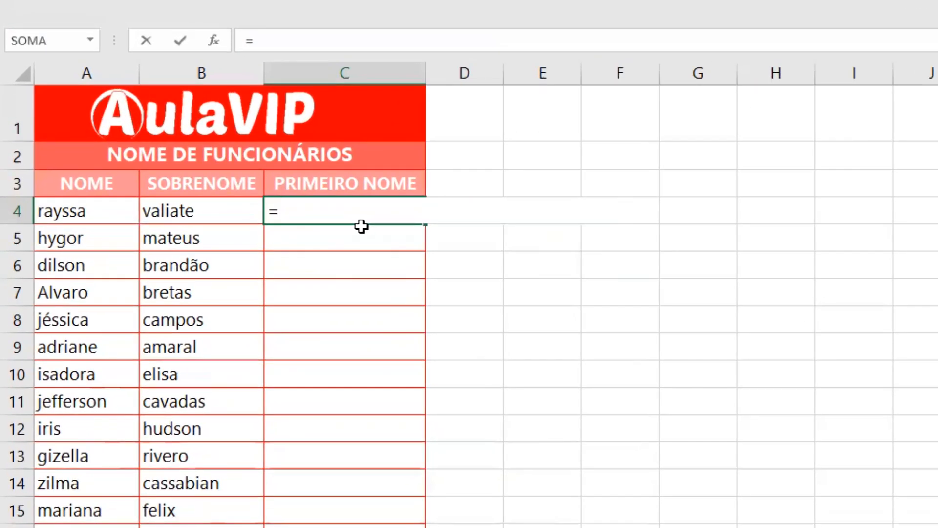
type("pri")
double_click(365, 233)
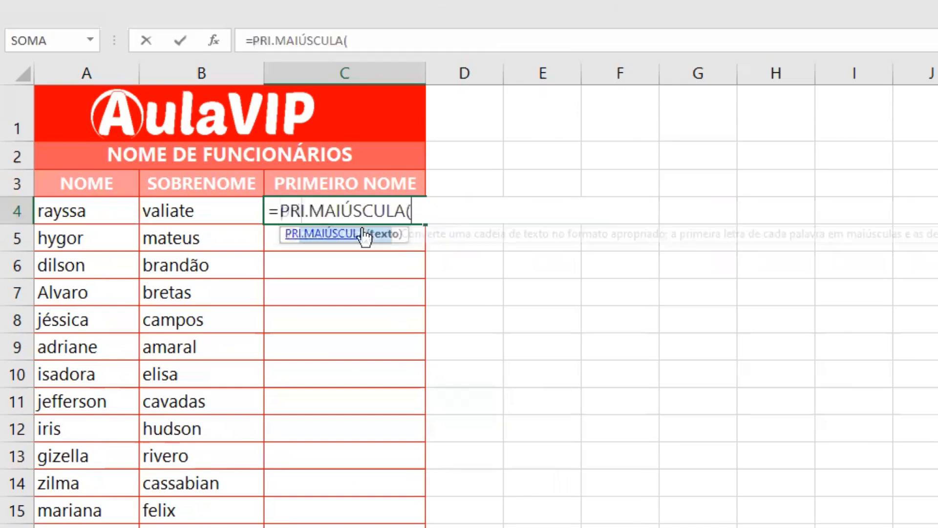
type("con")
key("Tab")
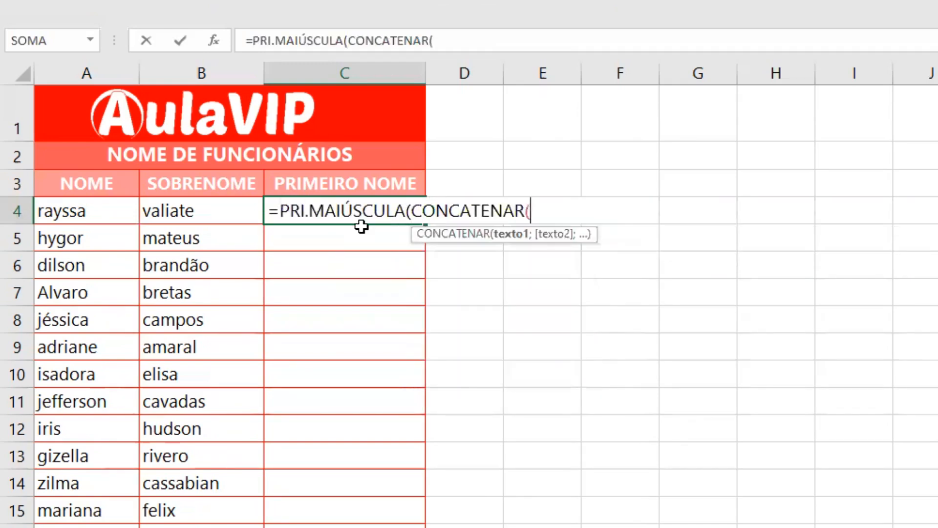
left_click(71, 215)
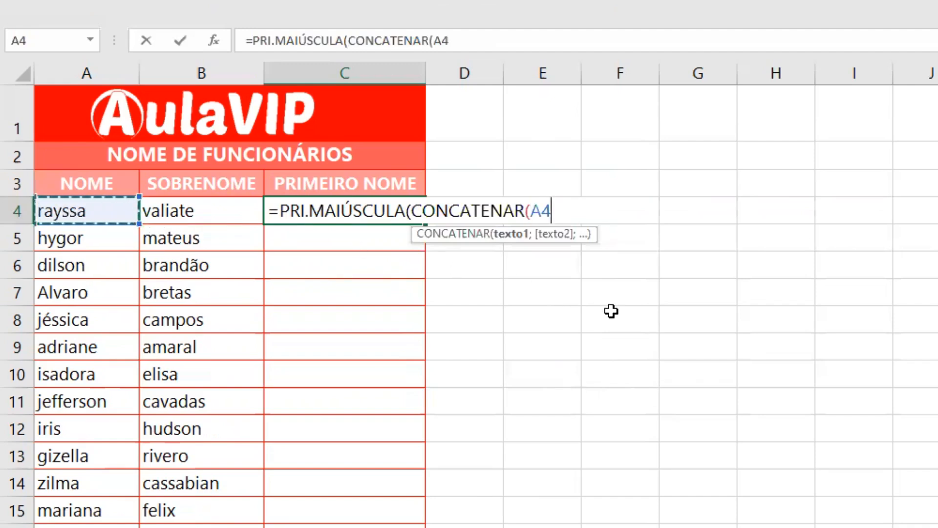
type(";\" \"")
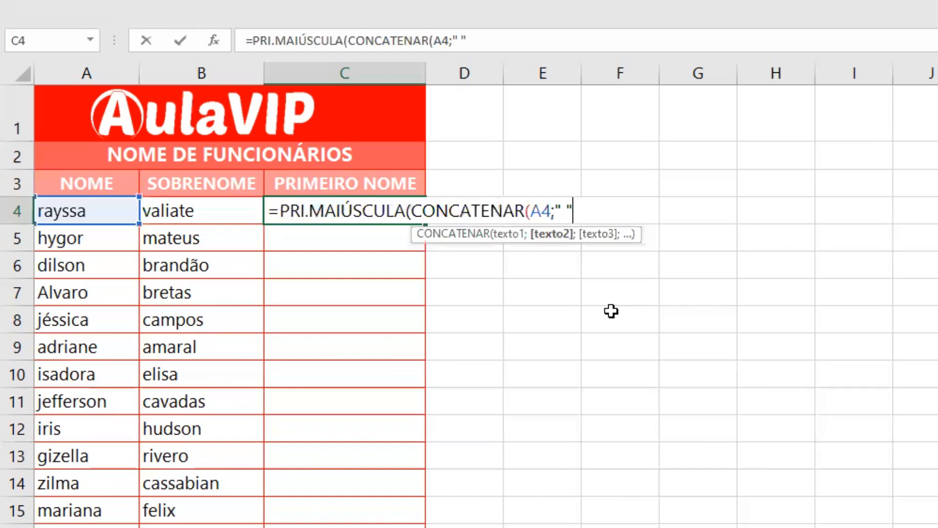
type(";")
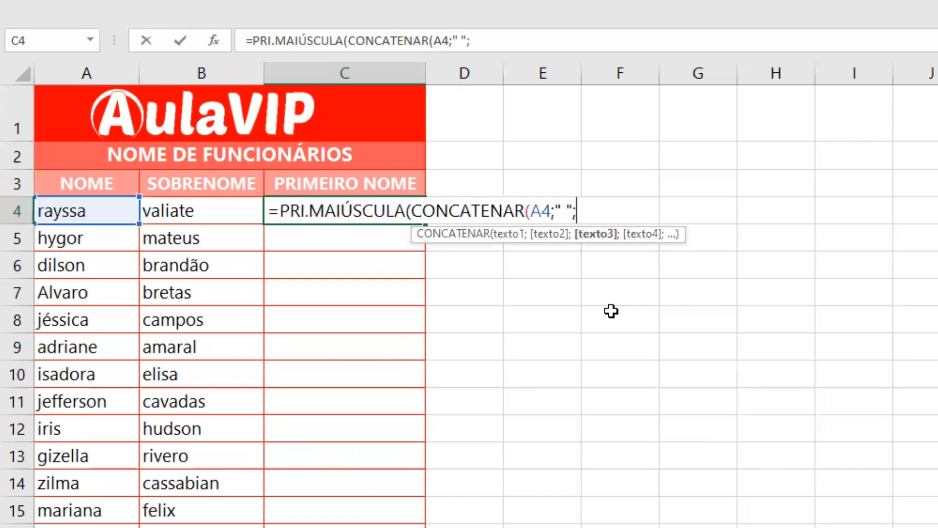
left_click(210, 219)
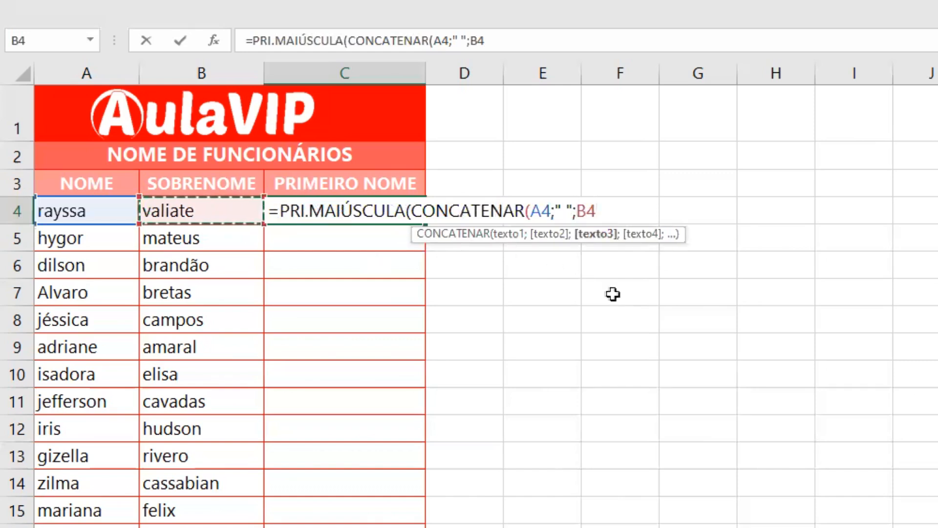
type("))")
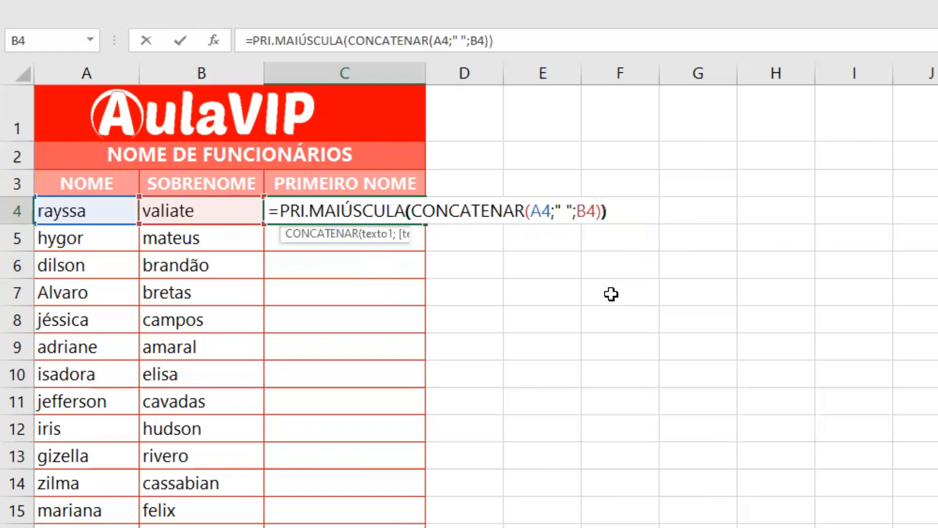
key("Return")
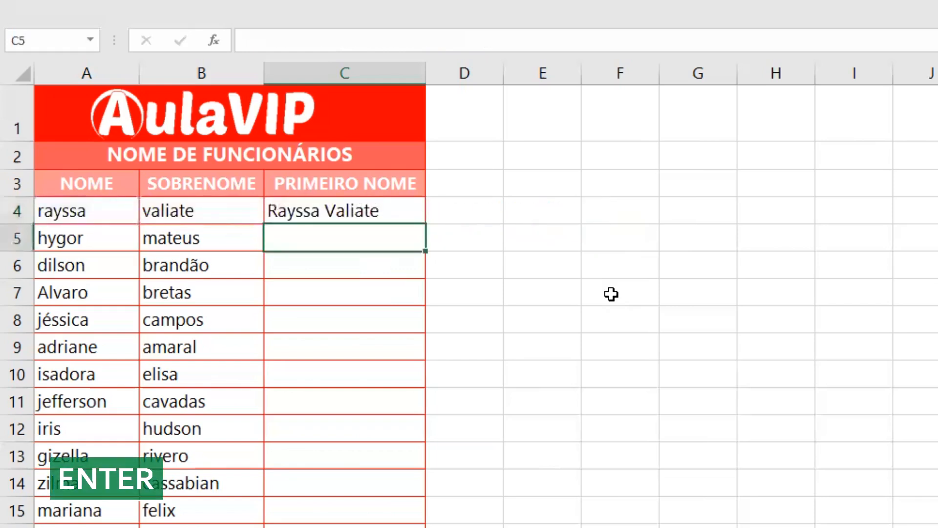
left_click(310, 214)
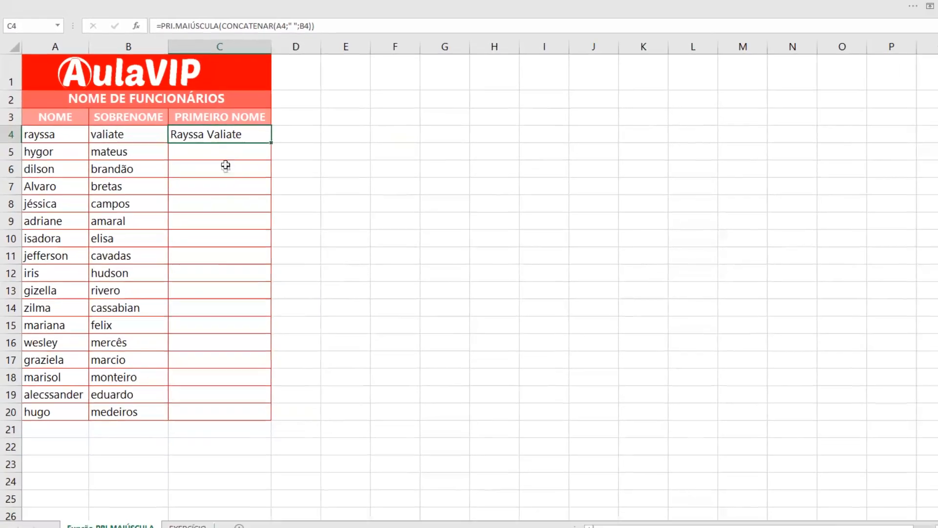
Step: Enter =PRI.MAIÚSCULA(CONCATENAR(A5;" ";B5)) in C5 for the second employee
left_click(226, 152)
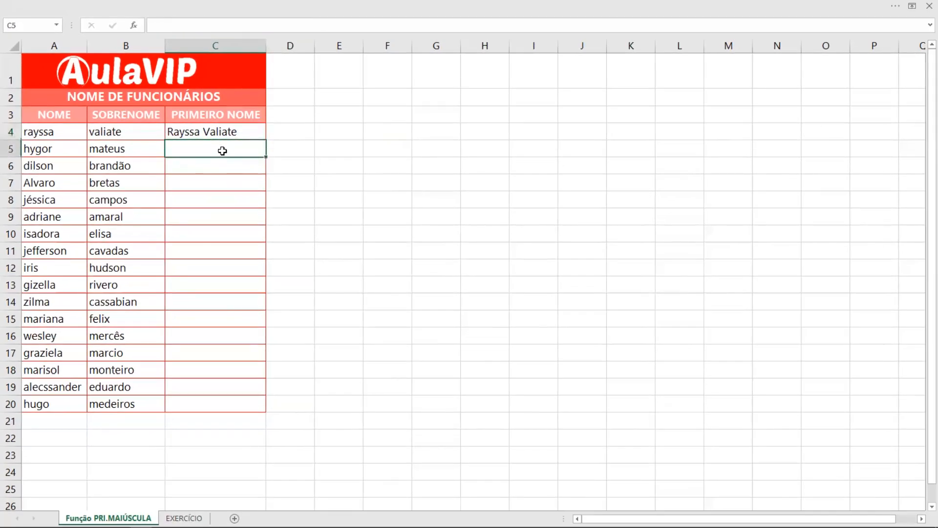
type("=pri")
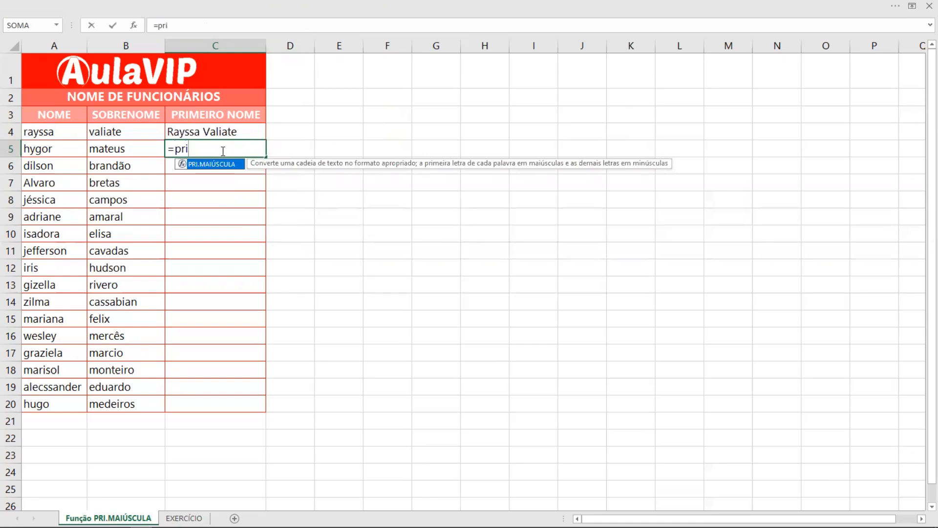
key("Tab")
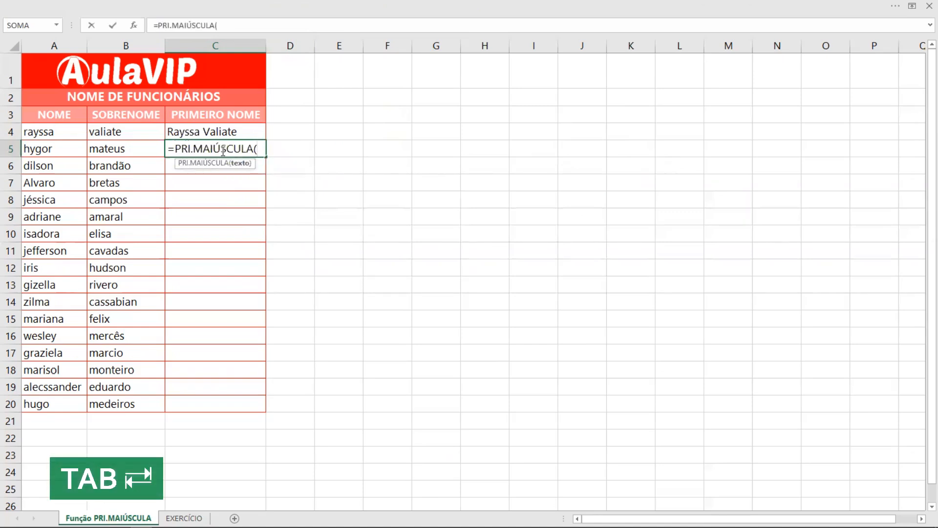
type("con")
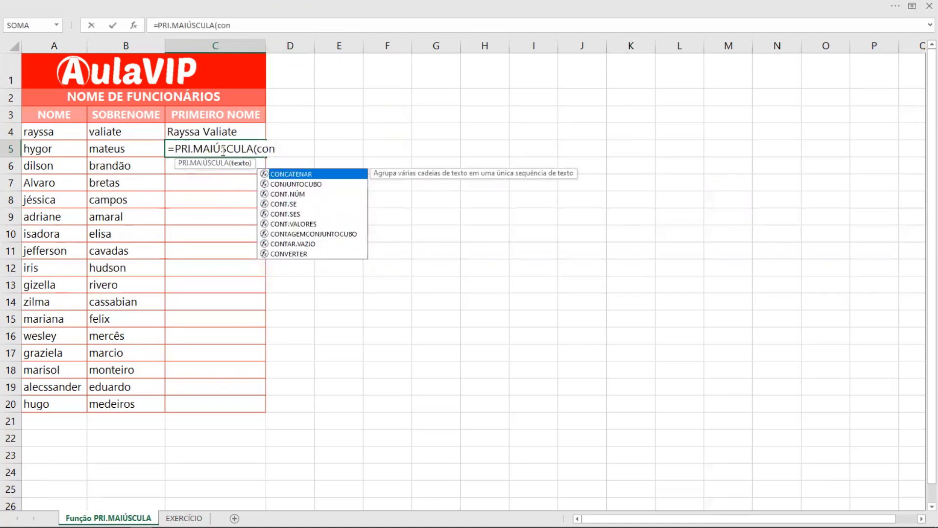
key("Tab")
left_click(34, 149)
type(";")
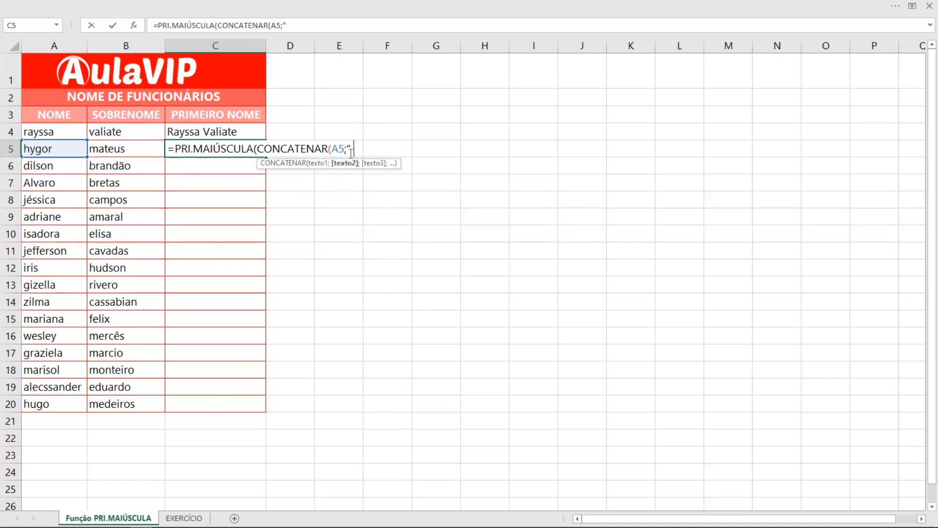
type("\" \"")
type(";")
left_click(139, 149)
type("))")
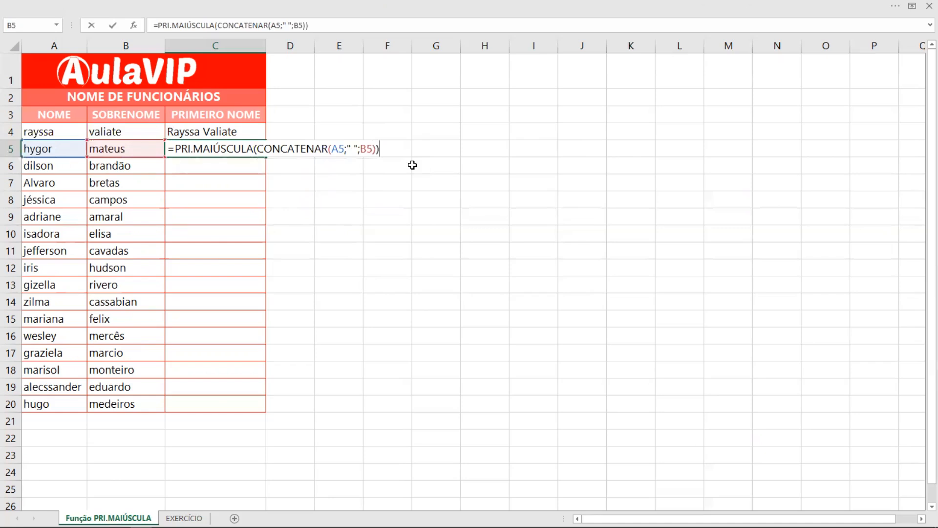
key("Return")
Step: Fill the formulas of C4:C5 down the PRIMEIRO NOME column to C20 and deselect the range
left_click_drag(237, 133, 244, 148)
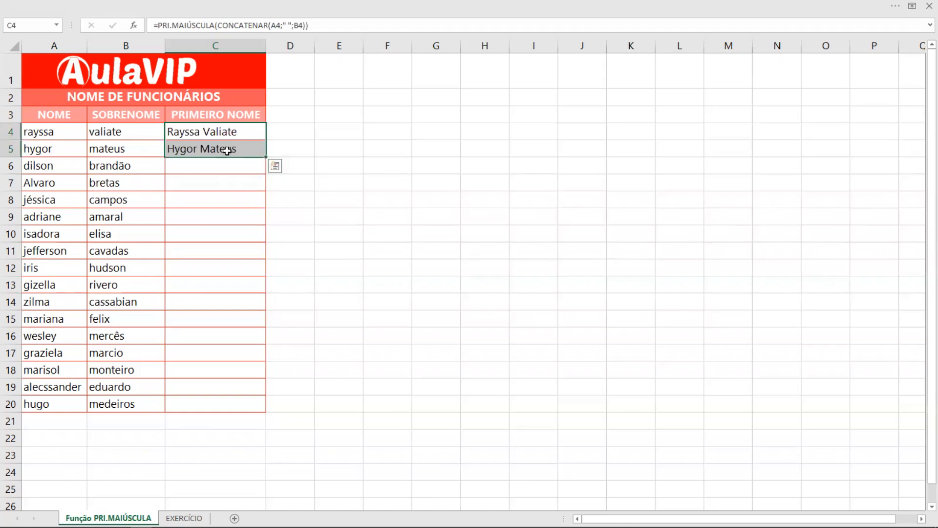
left_click_drag(266, 157, 274, 411)
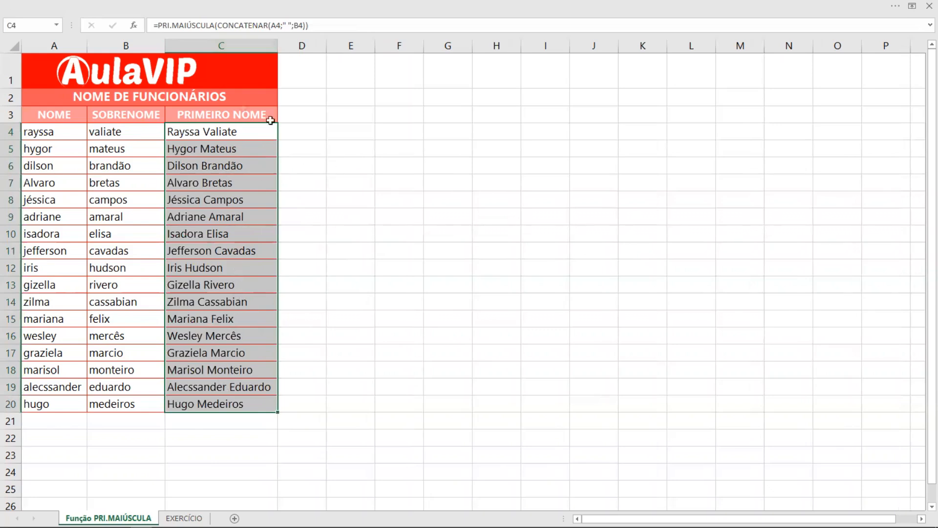
key("ctrl")
key("ctrl")
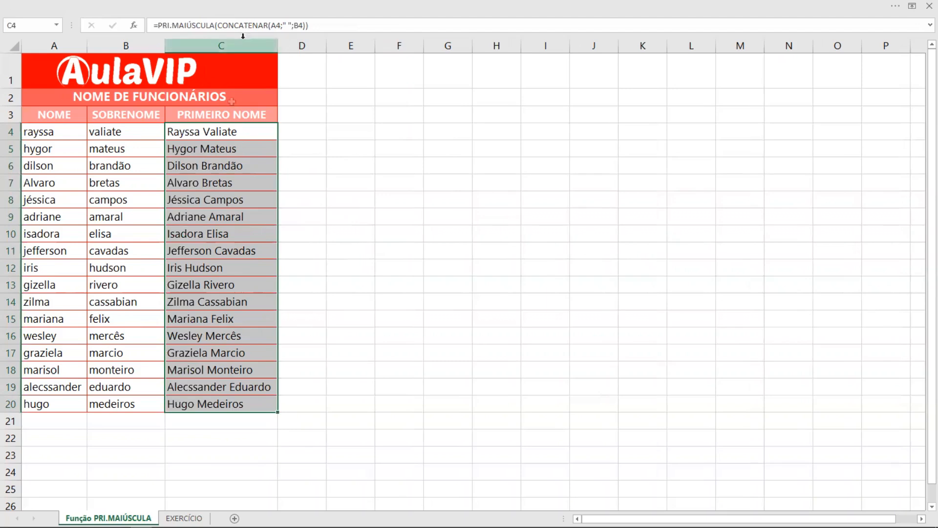
left_click(307, 202)
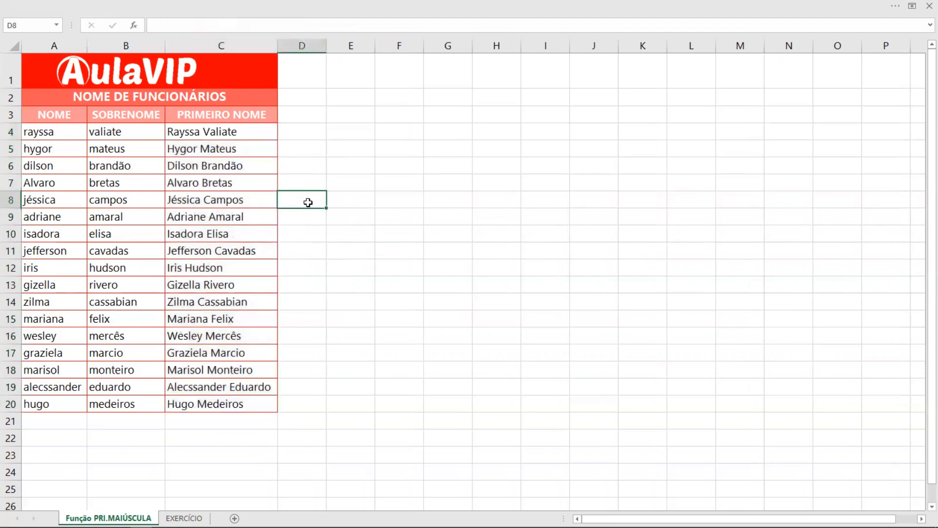